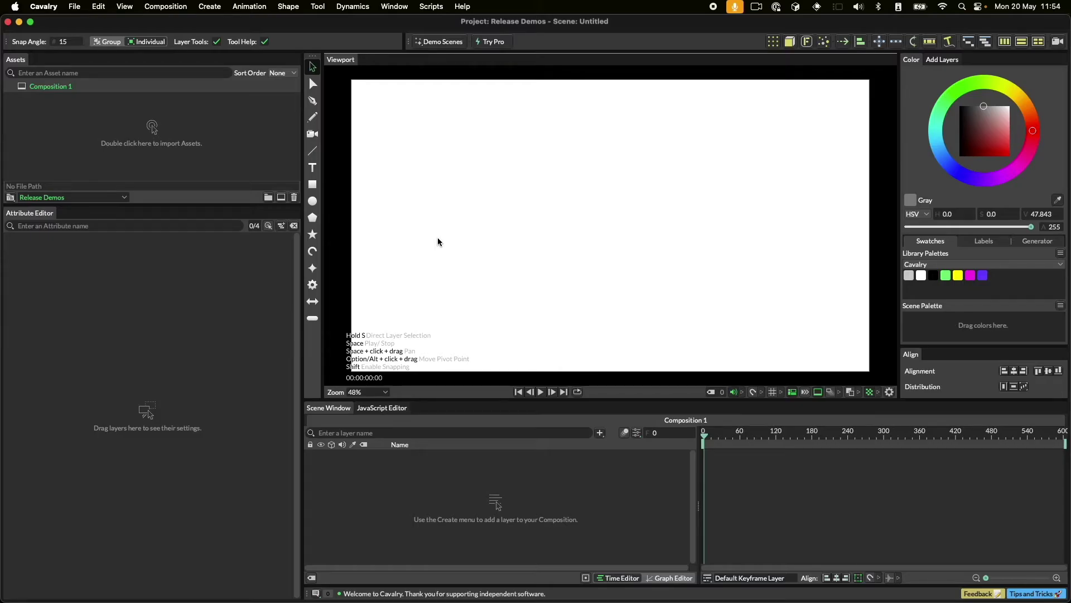
Step: Open the Create menu to see which layer types can be added
left_click(206, 7)
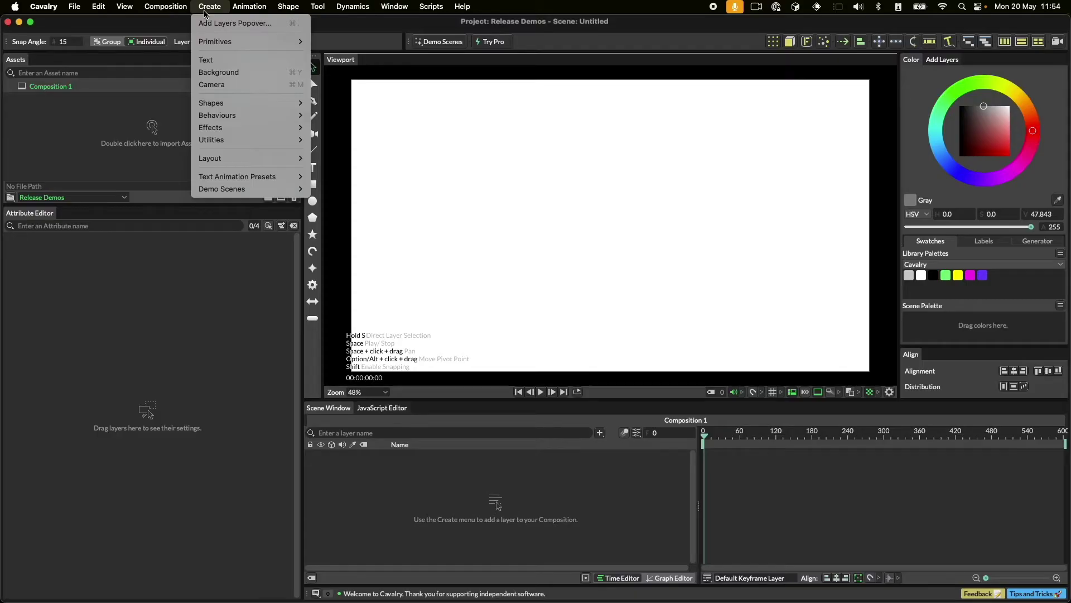
Step: Add a pentagon, circle, square and 'Cavalry' text layer from the Create submenus
mouse_move(223, 42)
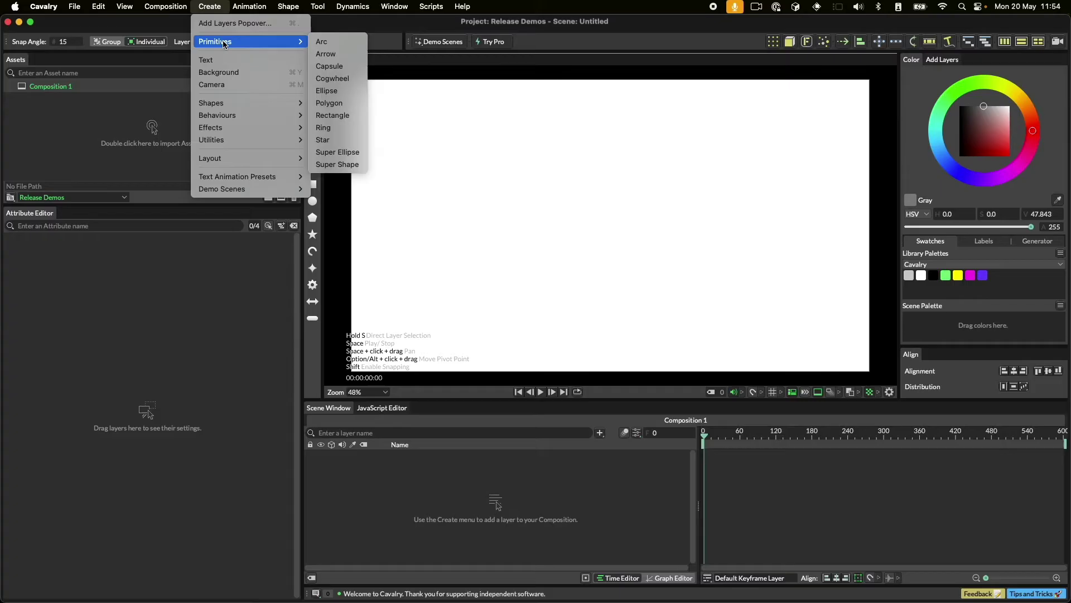
mouse_move(273, 107)
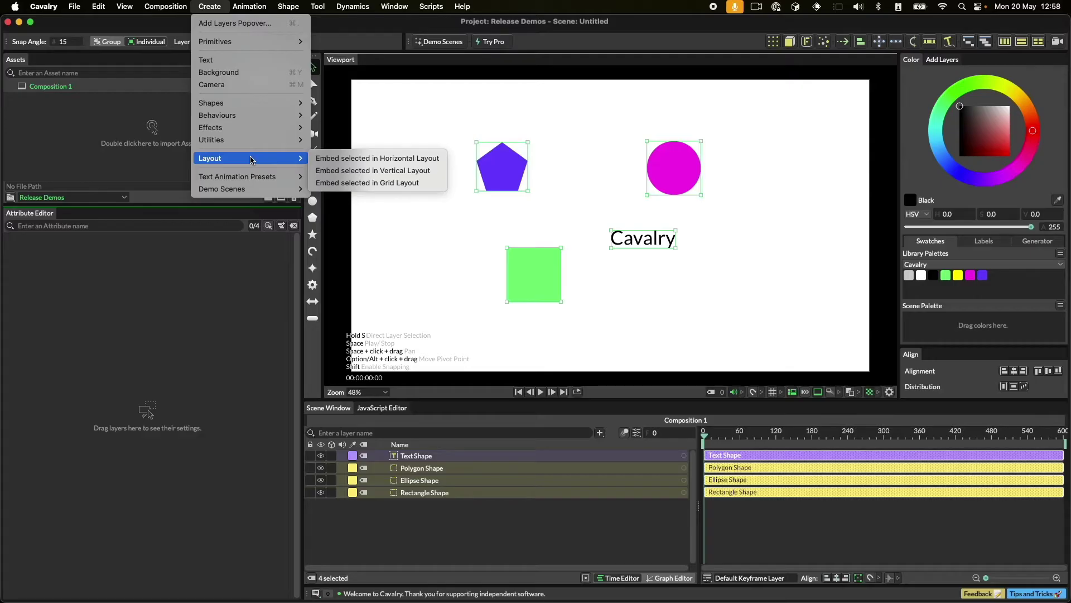
Step: Embed the four shapes in a Horizontal Layout, then load the JavaScript Spikes demo scene
left_click(406, 160)
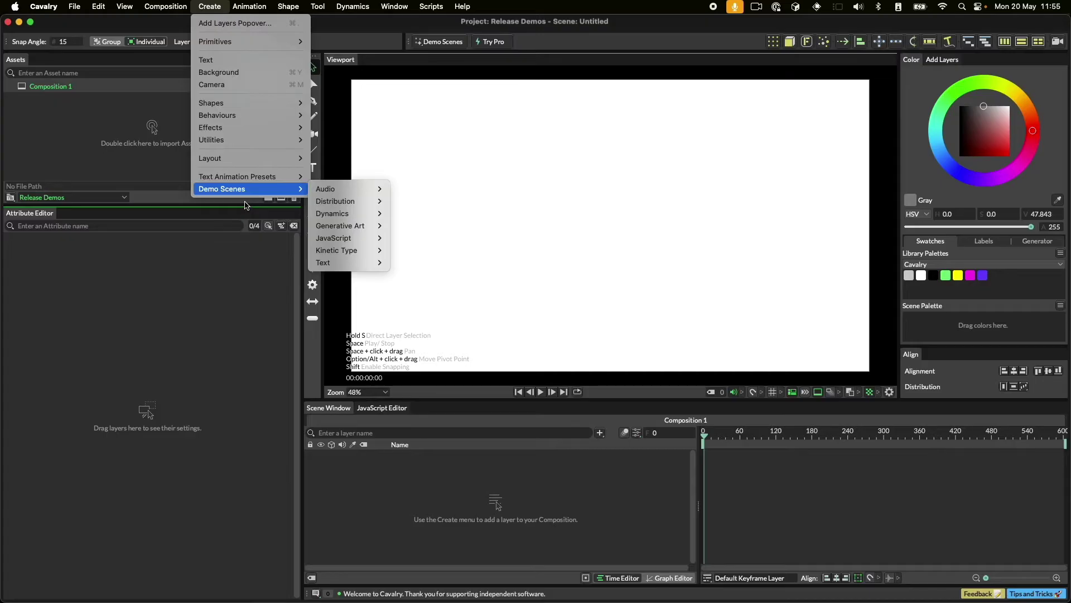
left_click(245, 294)
left_click(444, 44)
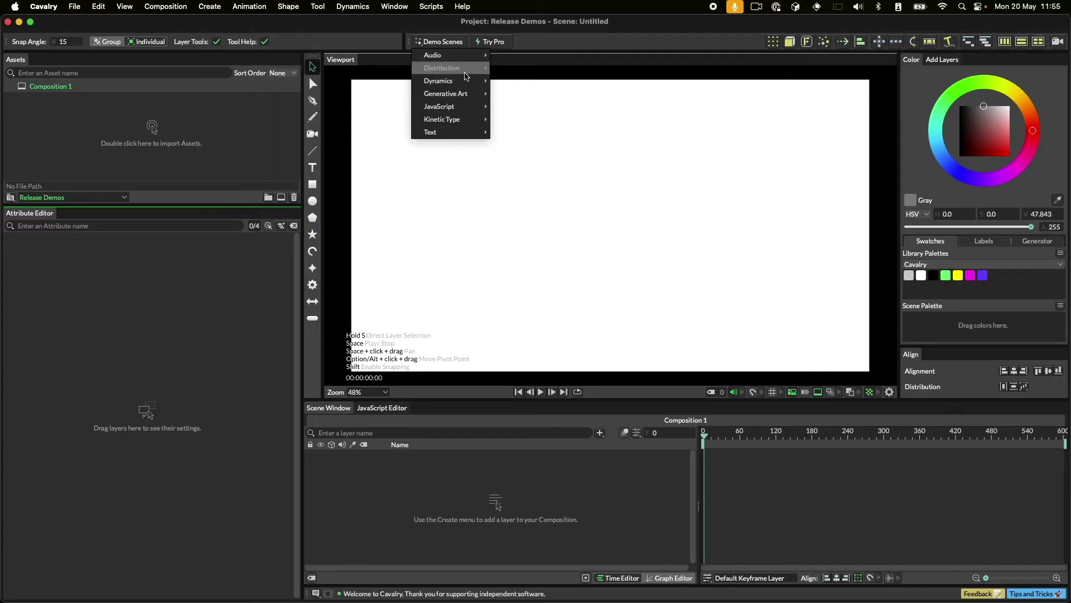
mouse_move(452, 106)
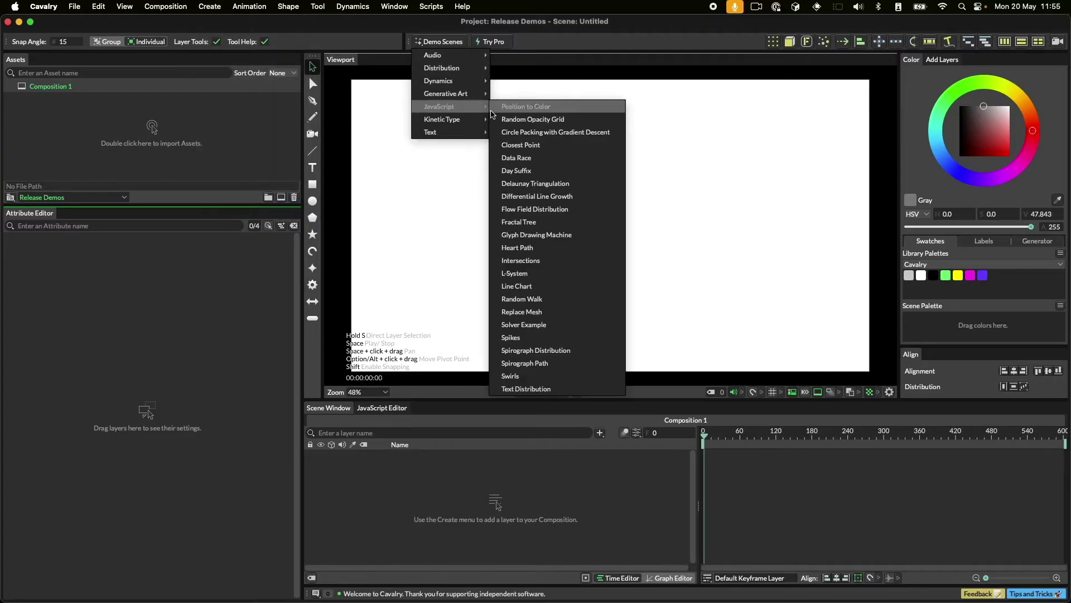
left_click(537, 337)
Step: Drag the Move me! null so the spikes follow, then open Try Pro Features
left_click(495, 226)
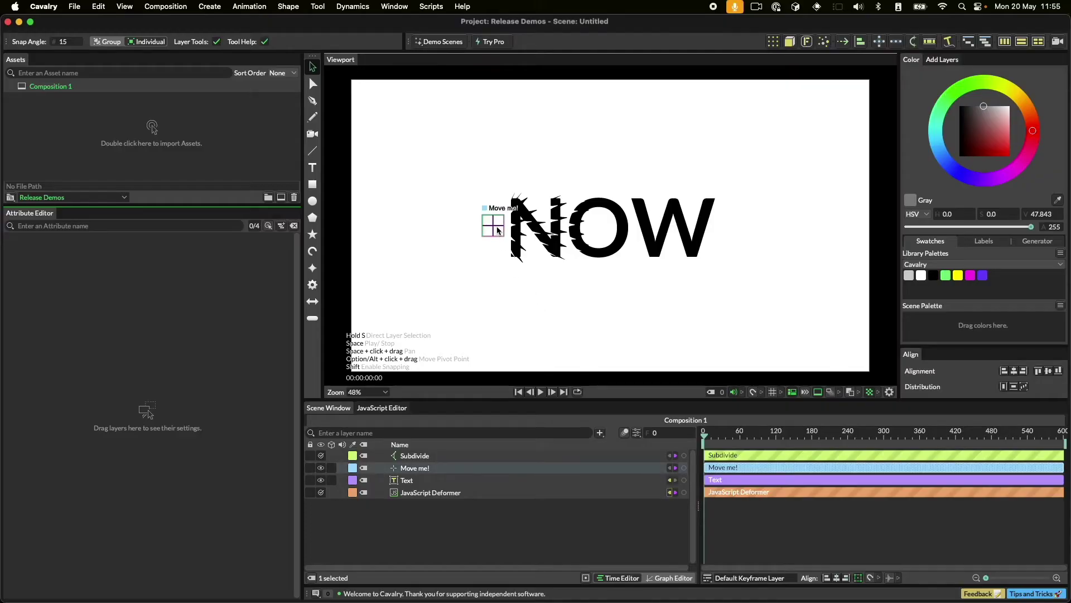
mouse_move(498, 230)
left_mouse_down()
mouse_move(491, 253)
mouse_move(631, 181)
mouse_move(675, 293)
mouse_move(550, 181)
mouse_move(650, 263)
mouse_move(483, 231)
left_mouse_up()
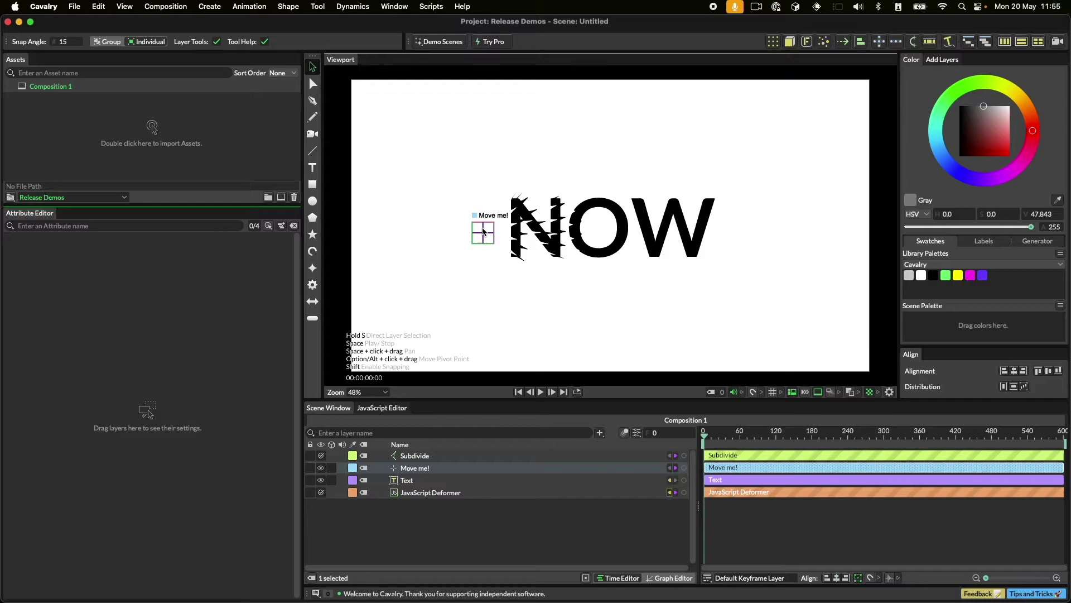
left_click(491, 42)
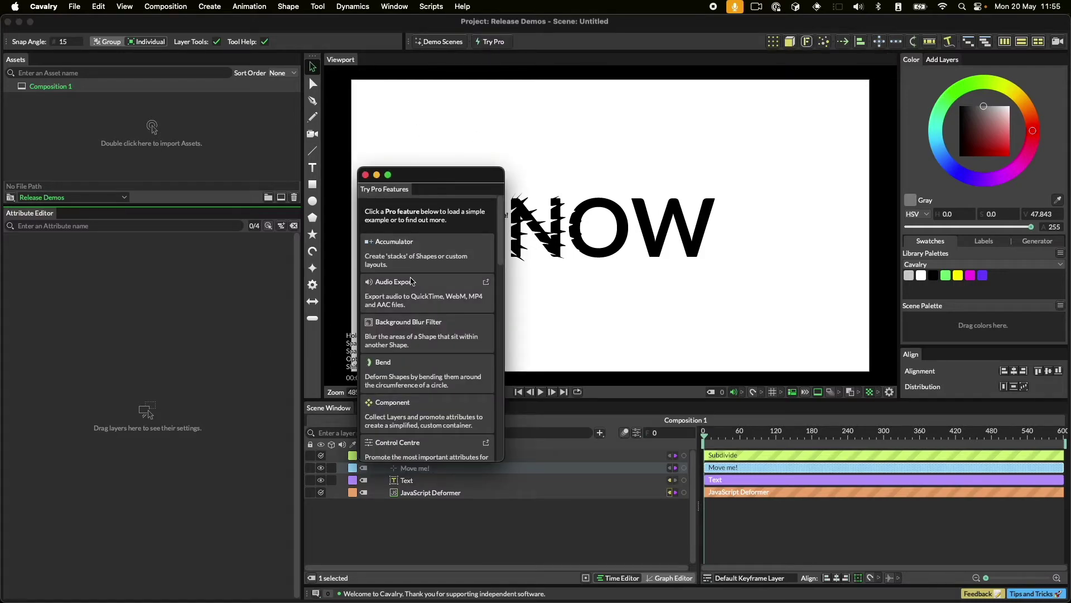
Step: Preview the Background Blur Filter and Camera examples, moving the ellipse and orbiting the cube
left_click(453, 338)
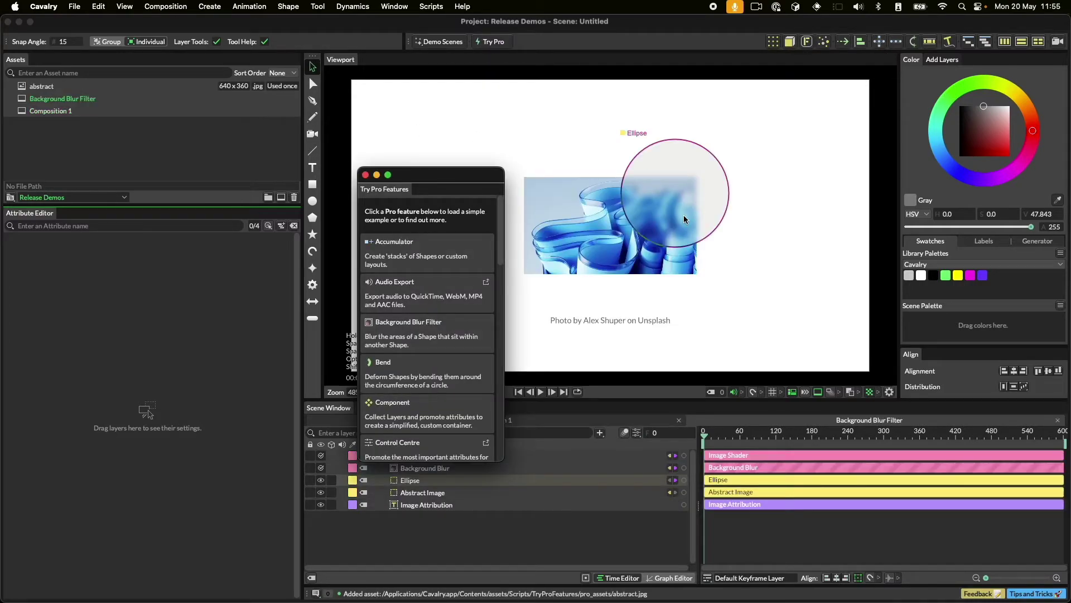
mouse_move(684, 216)
left_mouse_down()
mouse_move(612, 281)
mouse_move(693, 225)
left_mouse_up()
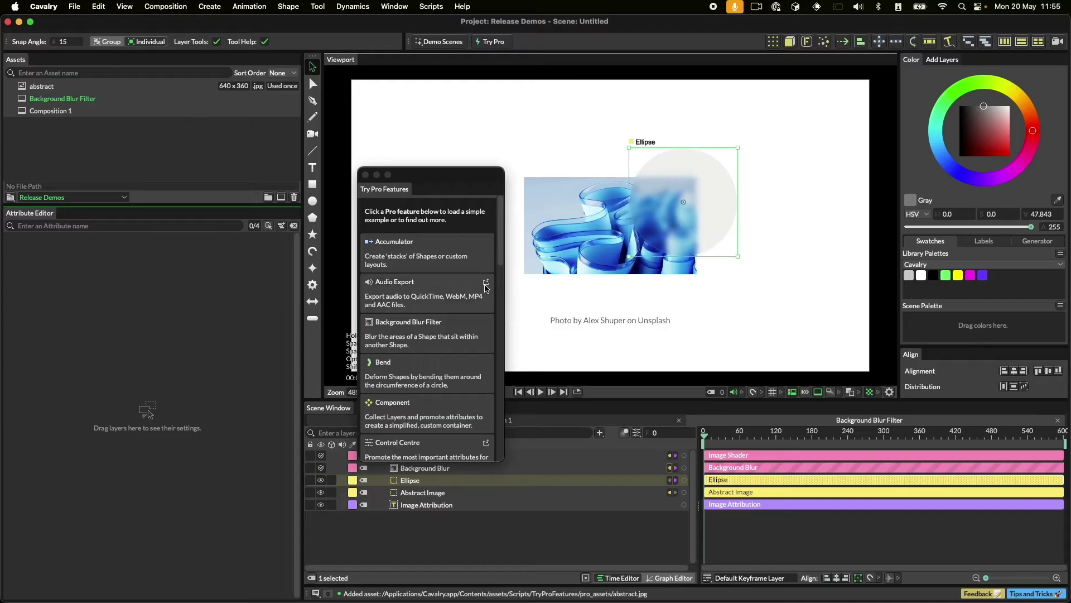
scroll(427, 387, "down", 4)
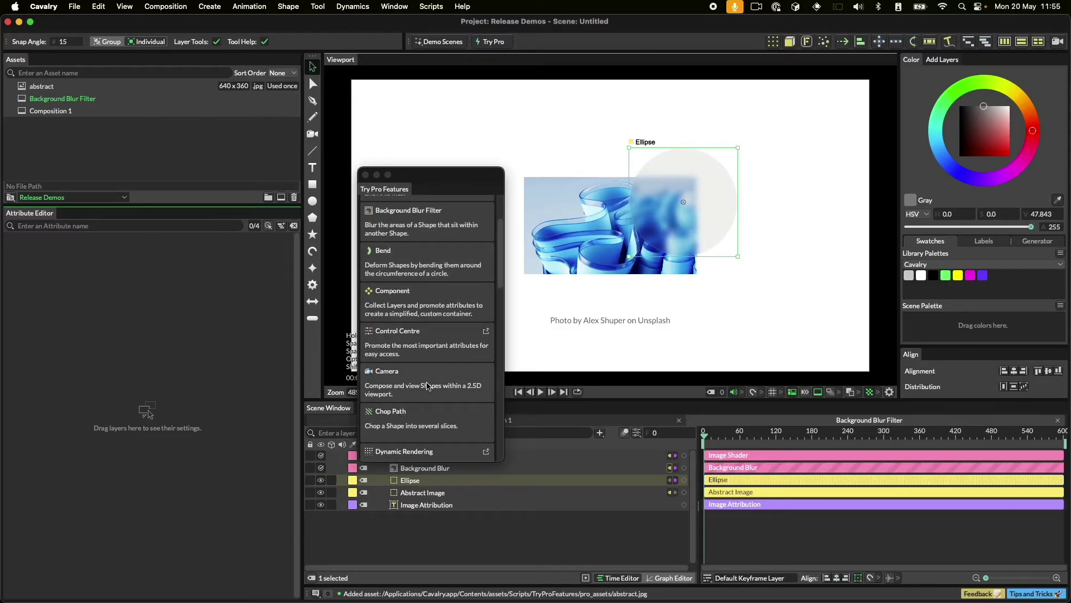
left_click(428, 386)
left_click_drag(639, 296, 677, 301)
Step: Load the Forge Dynamics example and play its simulation
scroll(437, 371, "down", 6)
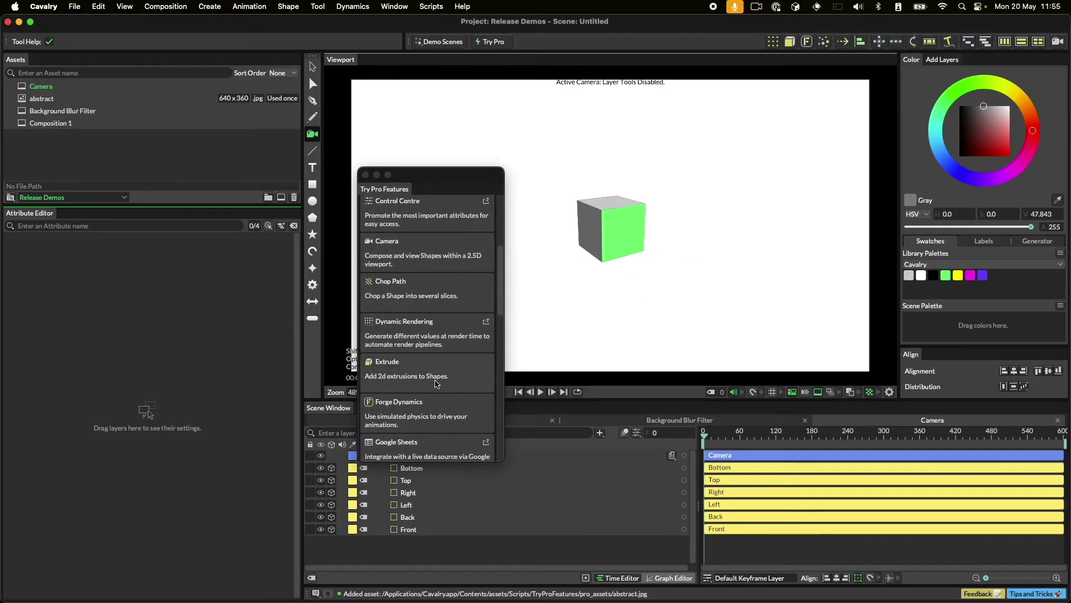
left_click(434, 387)
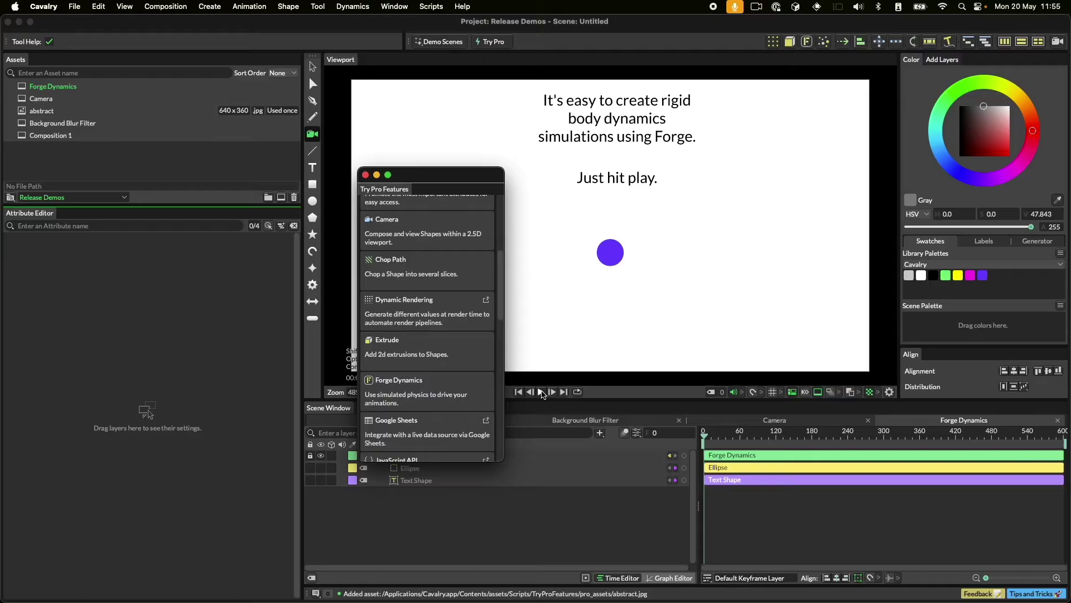
left_click(541, 392)
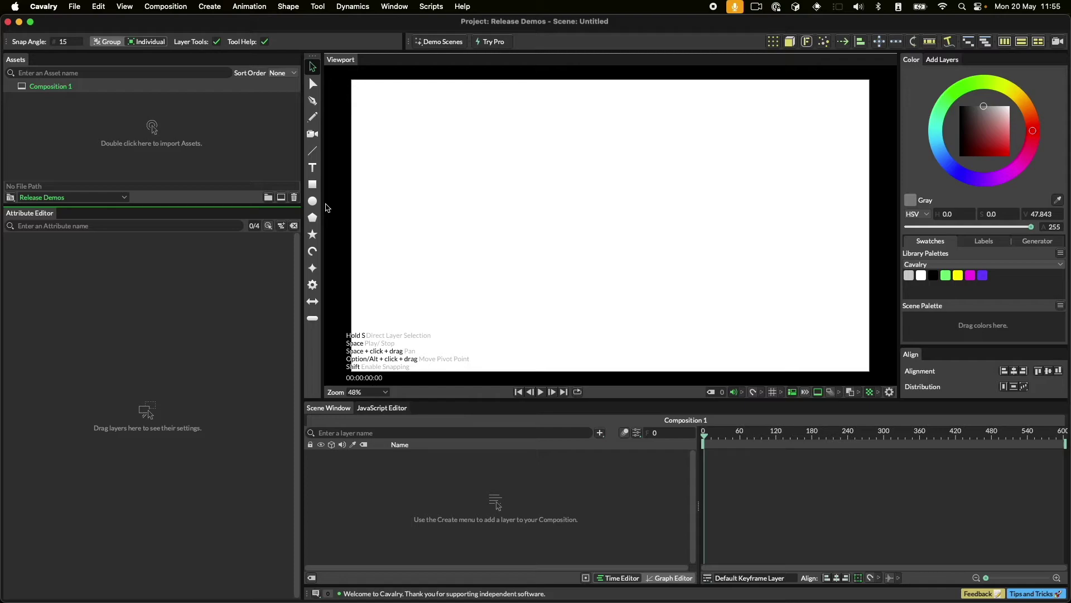
Step: Add a circle and give it a Wave deformer in Sine mode
left_click(317, 204)
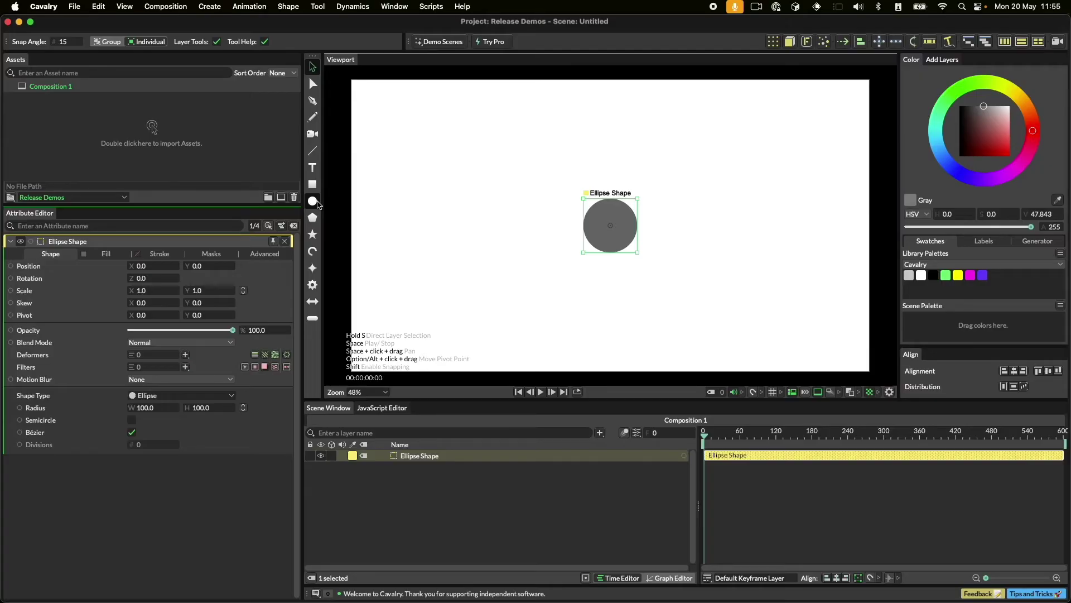
left_click(185, 355)
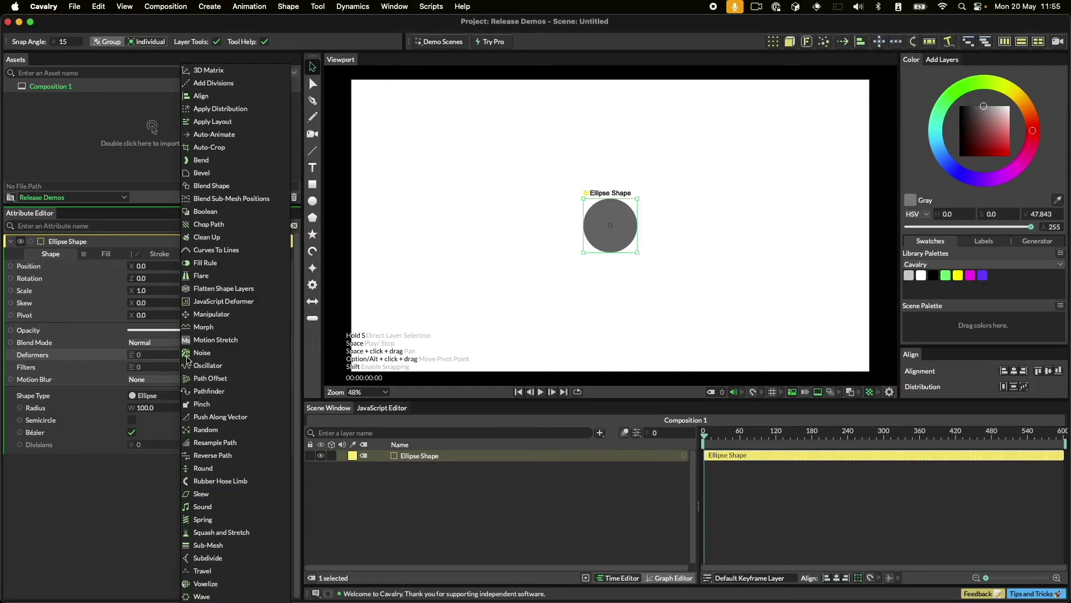
left_click(233, 596)
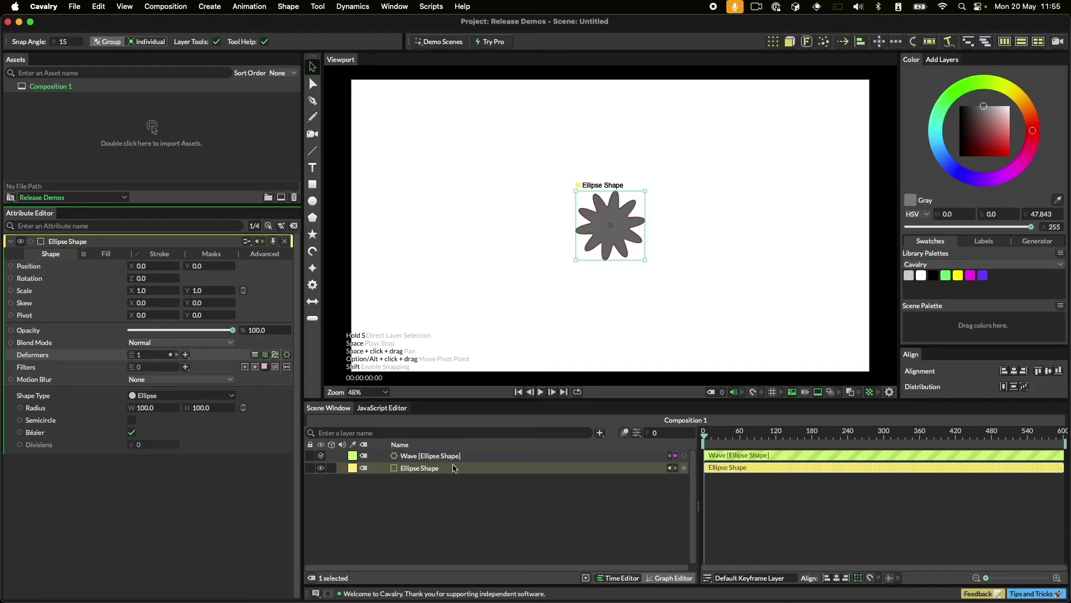
left_click(471, 456)
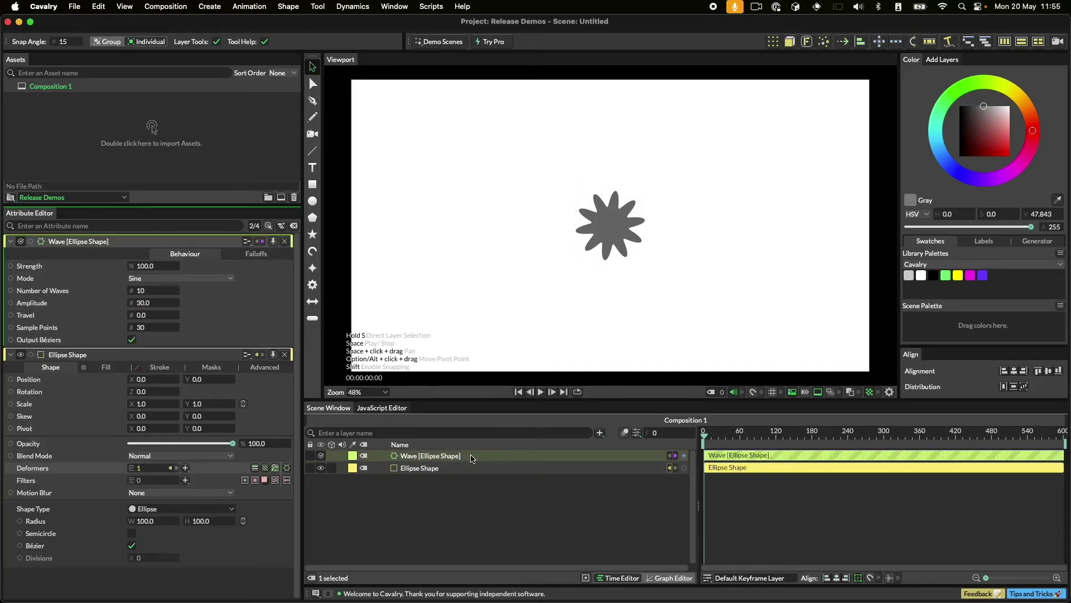
left_click(186, 279)
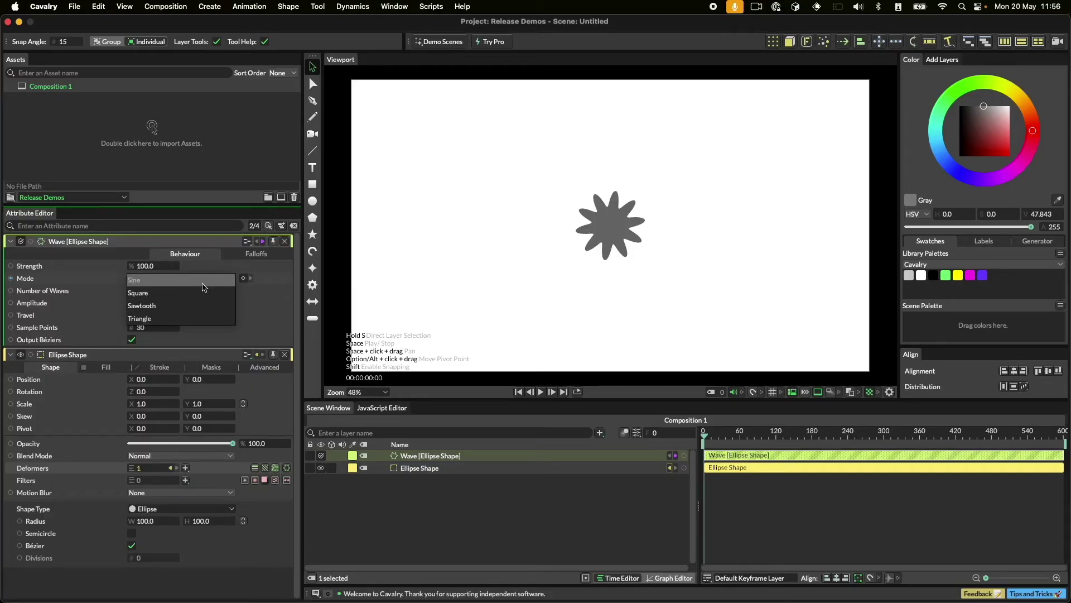
left_click(204, 285)
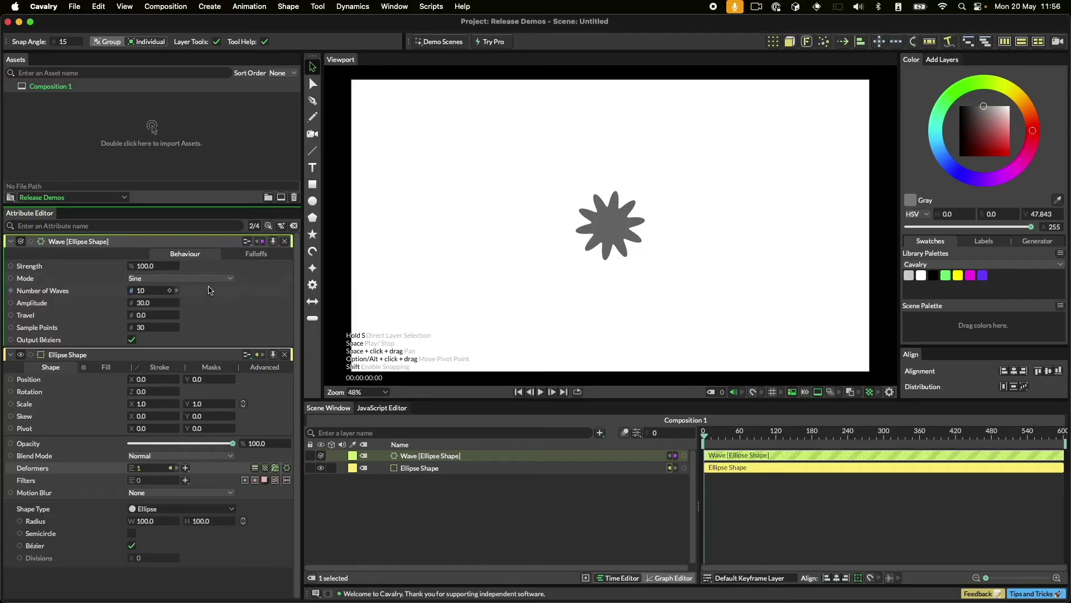
Step: Duplicate the Ellipse Shape into a grid spread to about 470 by 466
left_click(457, 470)
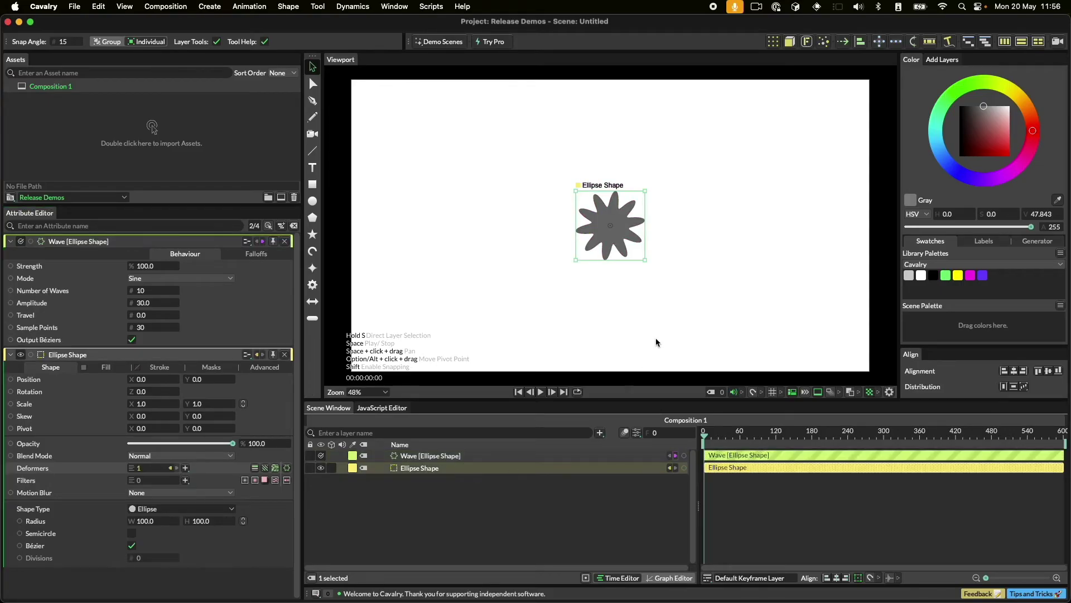
left_click(773, 42)
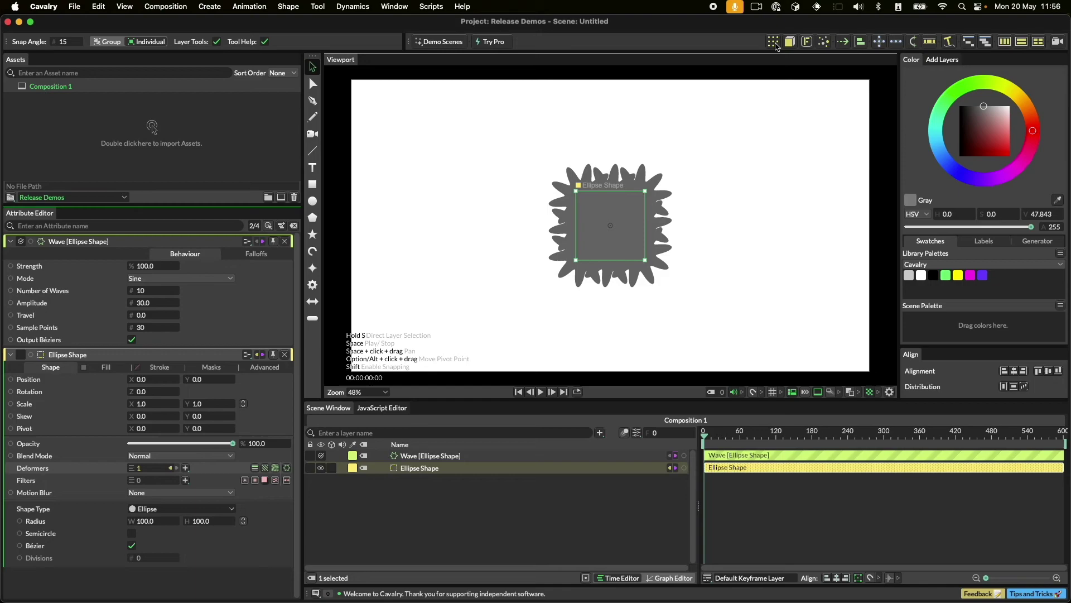
left_click_drag(133, 432, 212, 432)
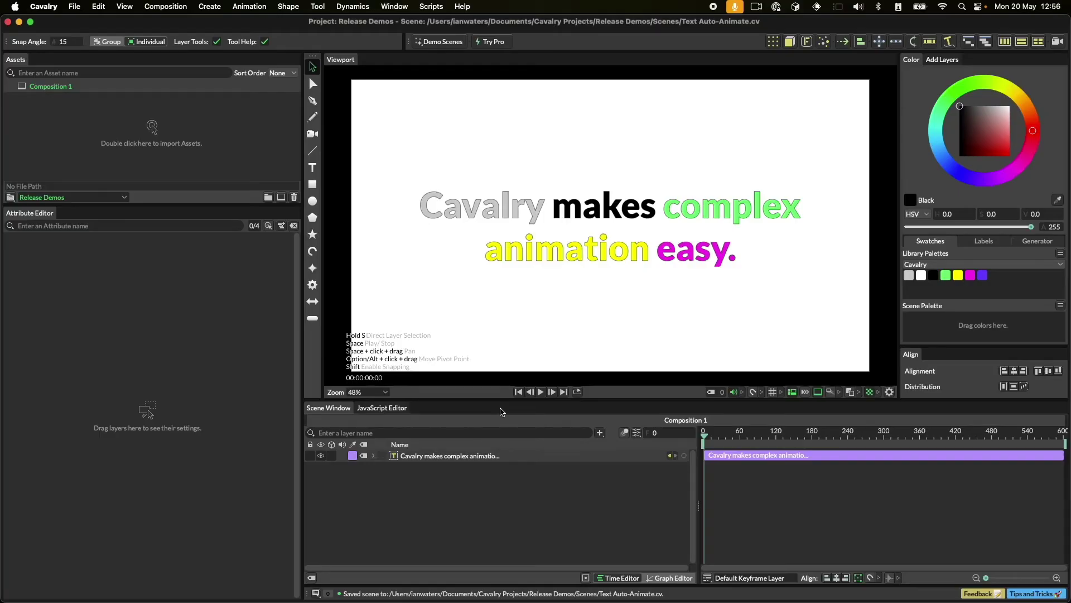
Step: Add an Auto-Animate behaviour to the sentence's text layer and preview it
left_click(513, 455)
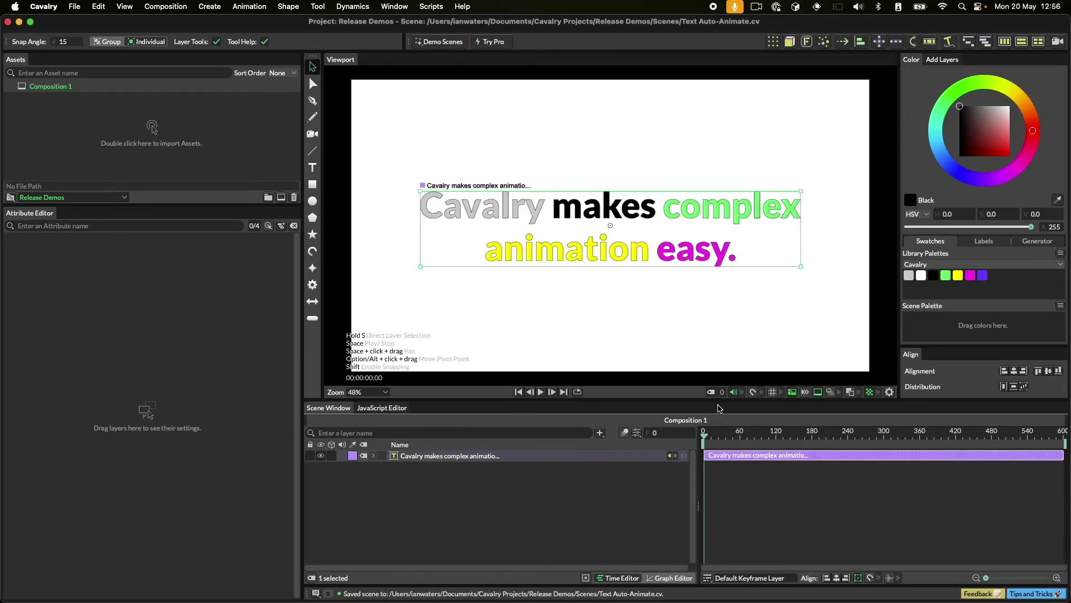
left_click(842, 42)
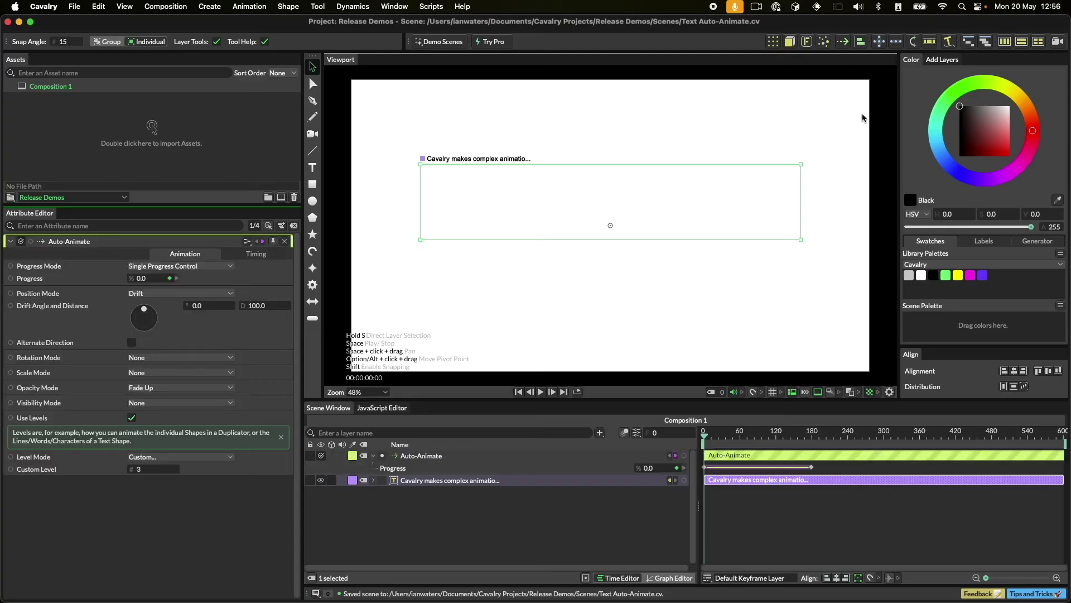
left_click(541, 392)
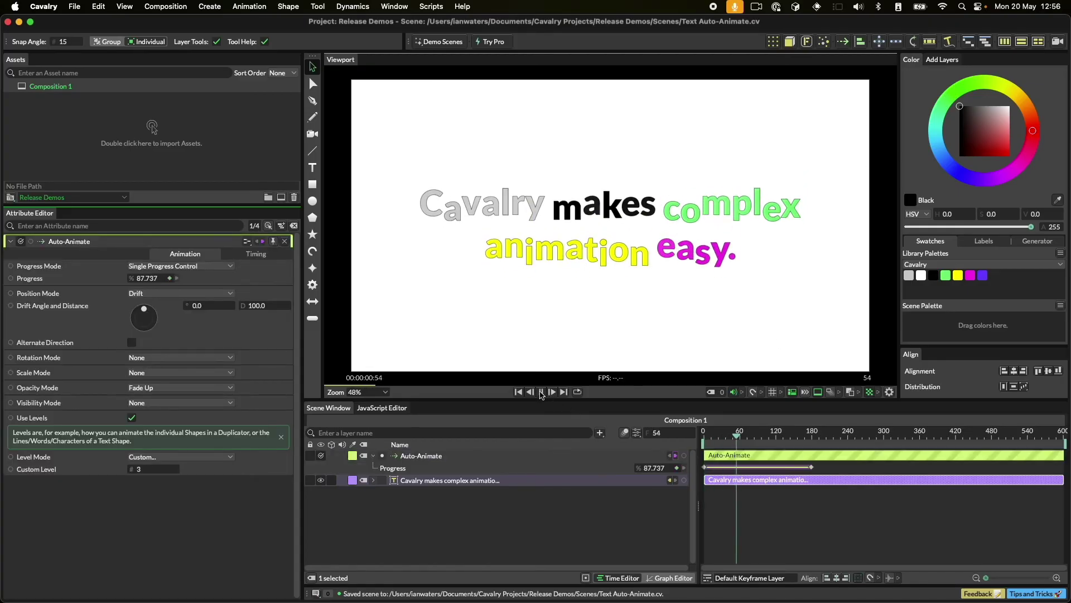
left_click(541, 393)
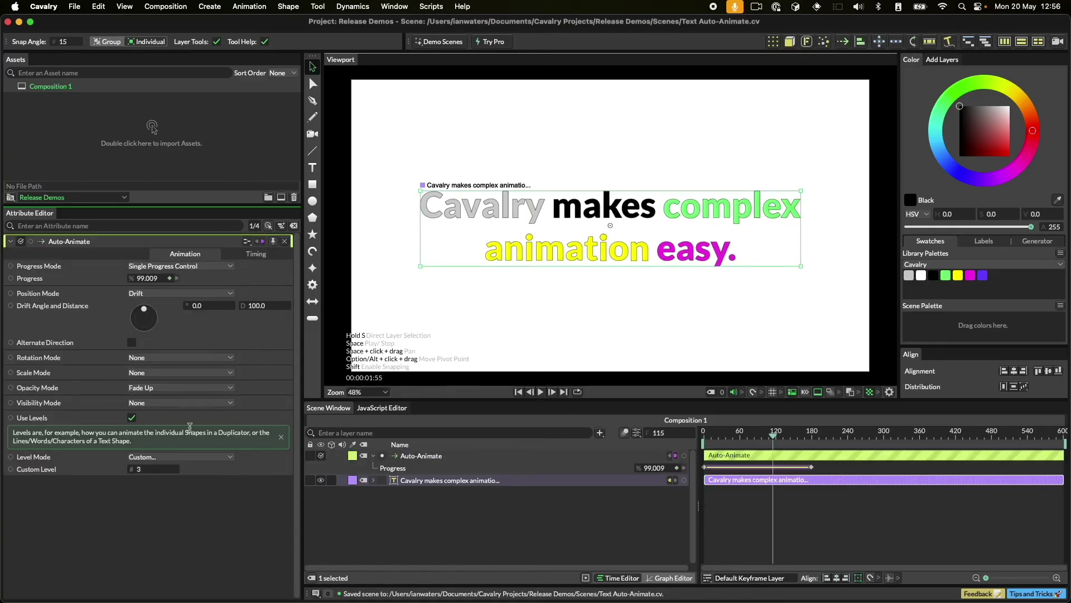
Step: Set the Level Mode to Text (Words) and replay from the start
left_click(170, 459)
left_click(168, 480)
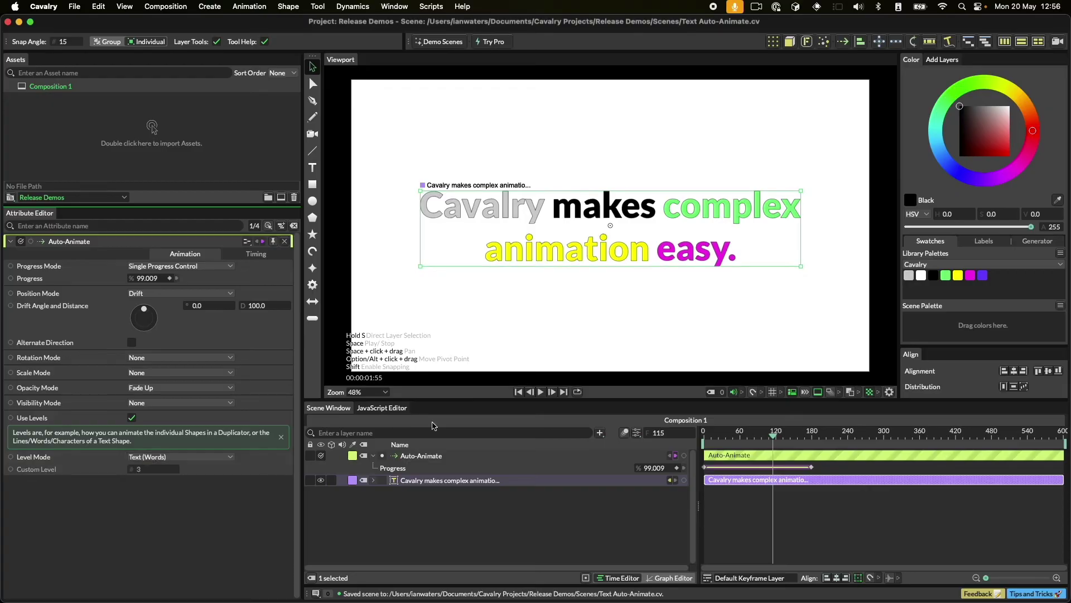
left_click(529, 393)
left_click(540, 392)
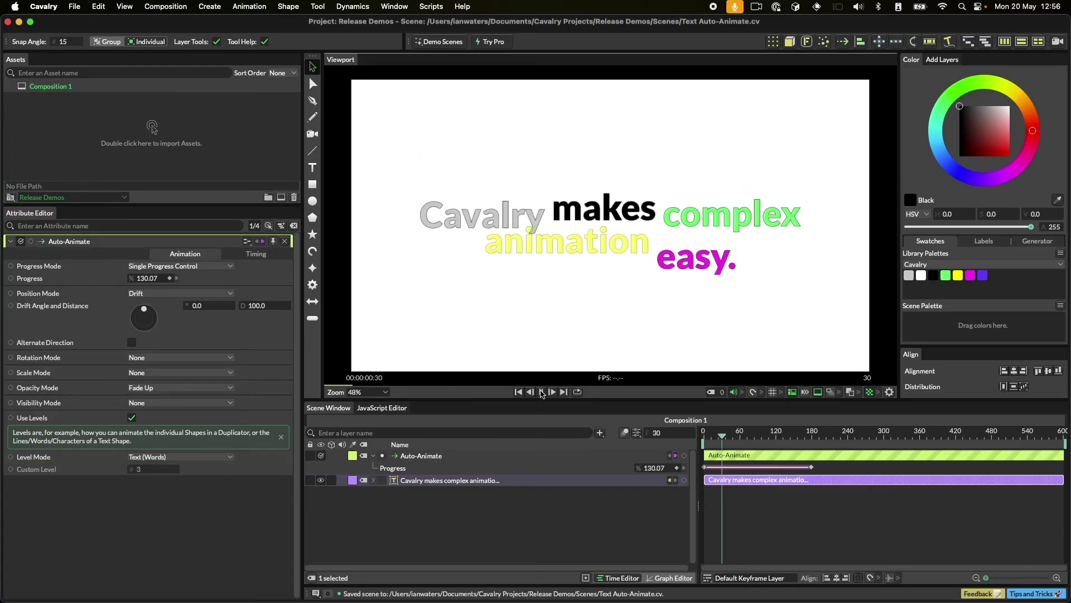
left_click(541, 393)
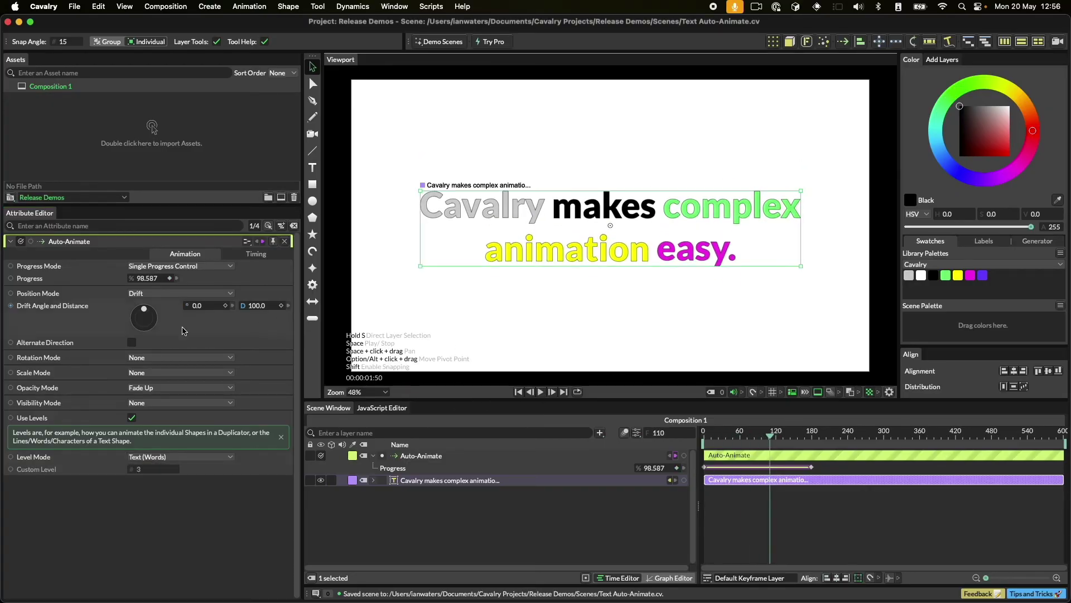
Step: Enable Alternate Direction and play the animation from the first frame
left_click(133, 342)
left_click(518, 392)
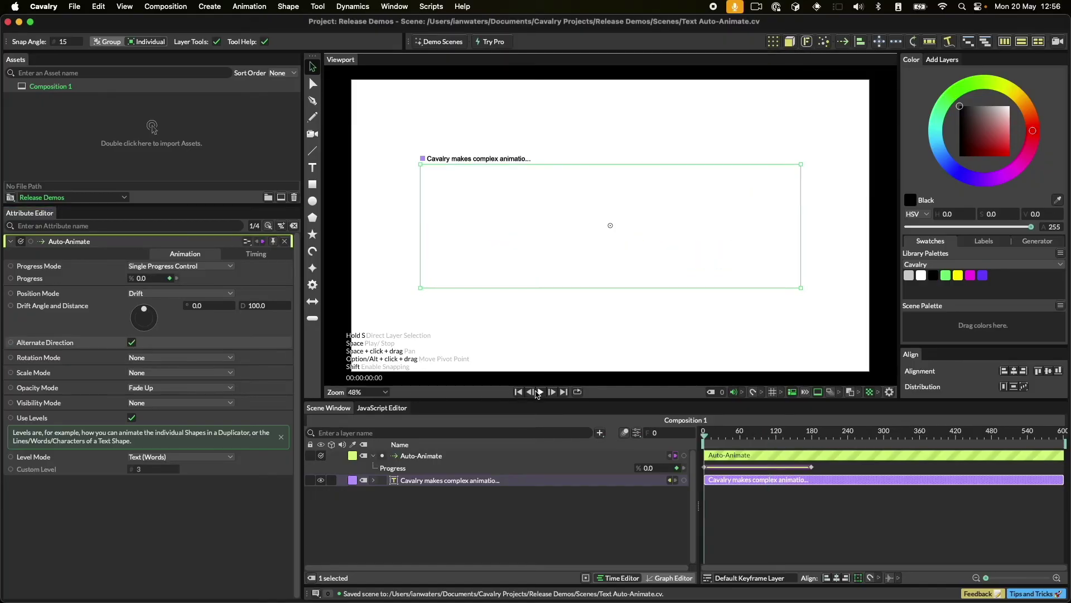
left_click(541, 392)
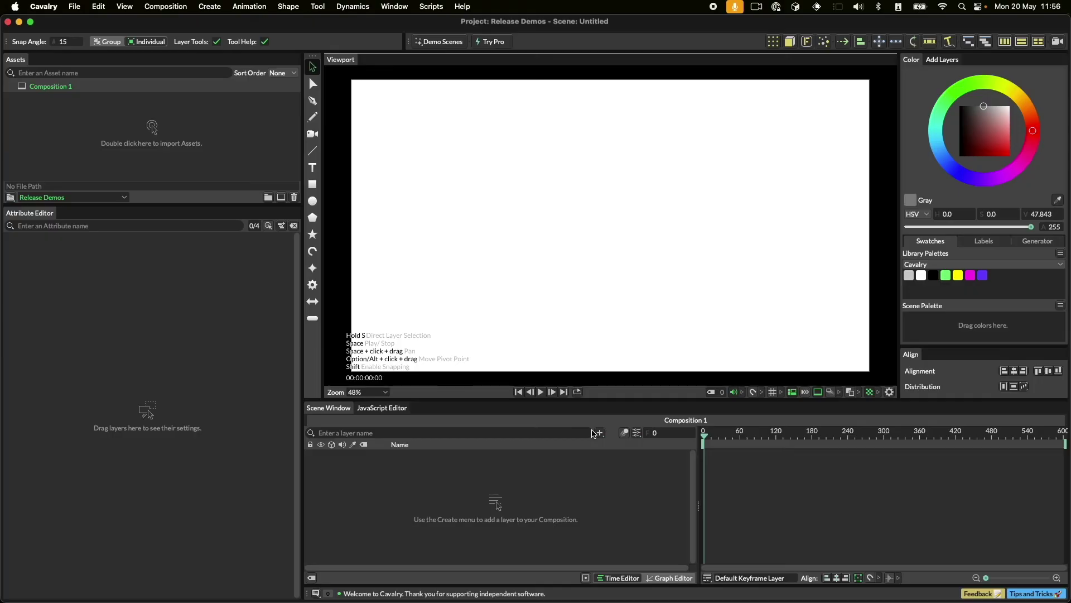
left_click(598, 434)
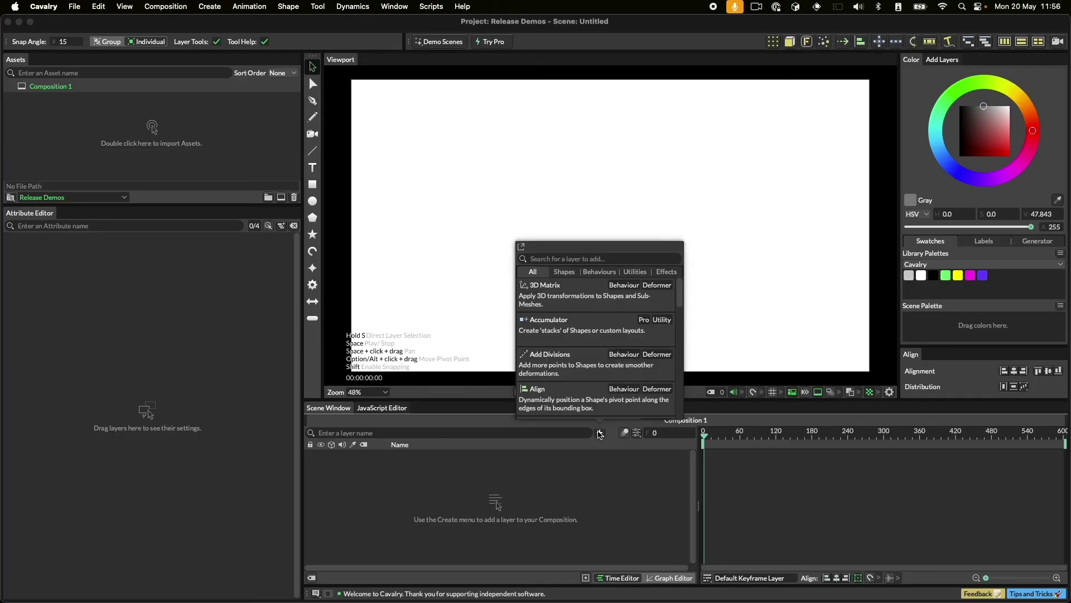
type("quad")
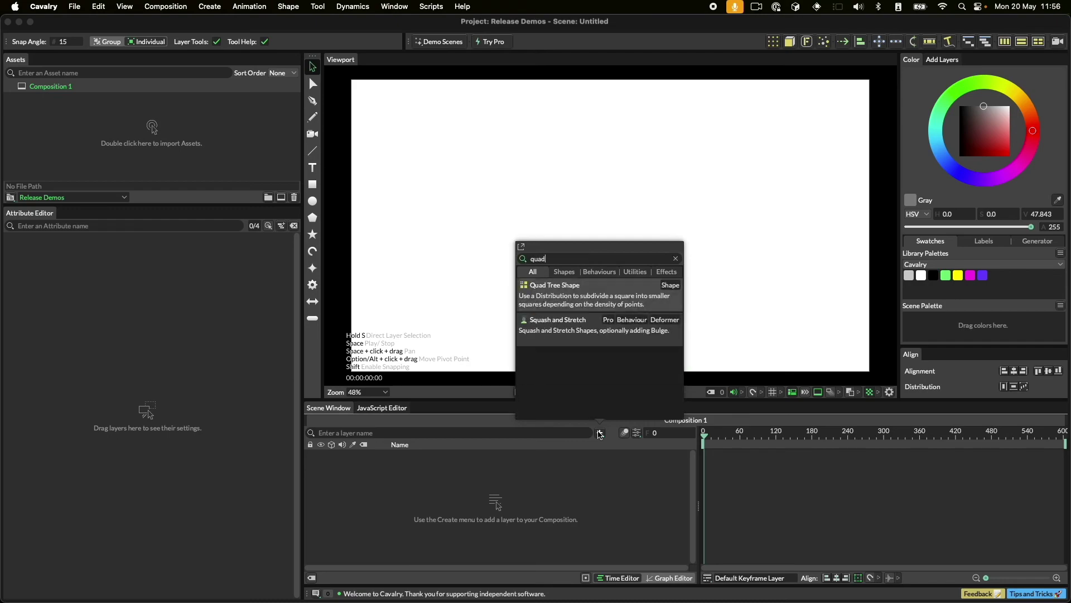
left_click(577, 297)
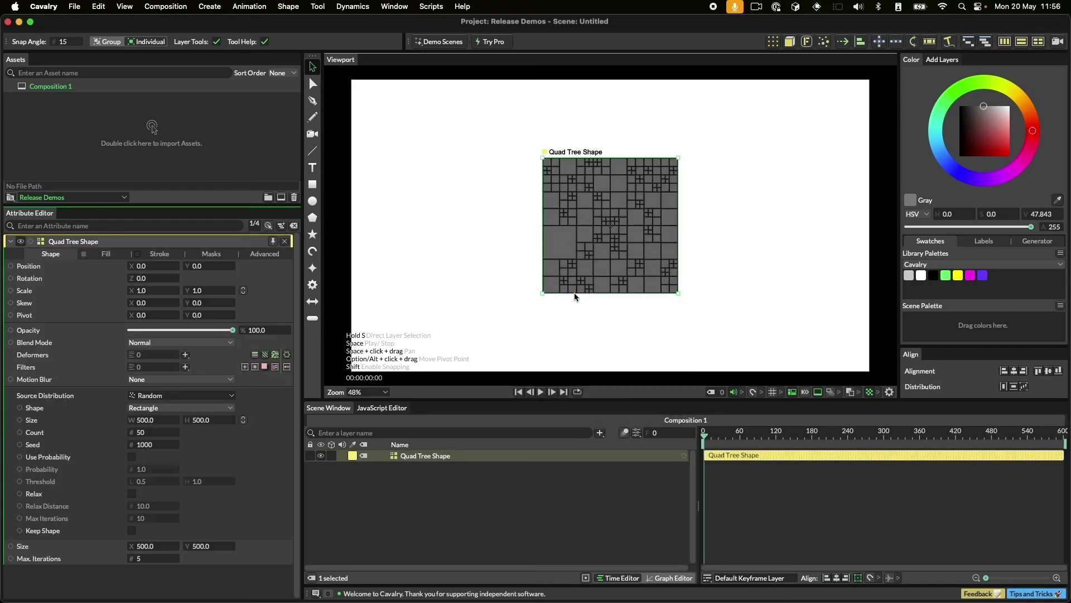
key("Delete")
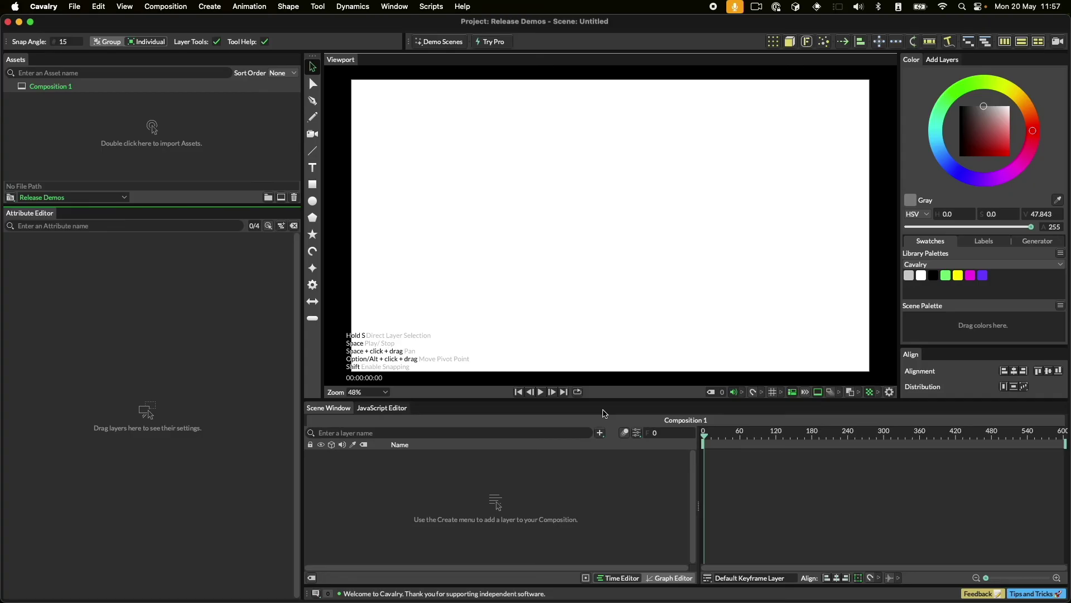
Step: Search the Tab layer list for 'grad' and add a Gradient Shader layer
key("Tab")
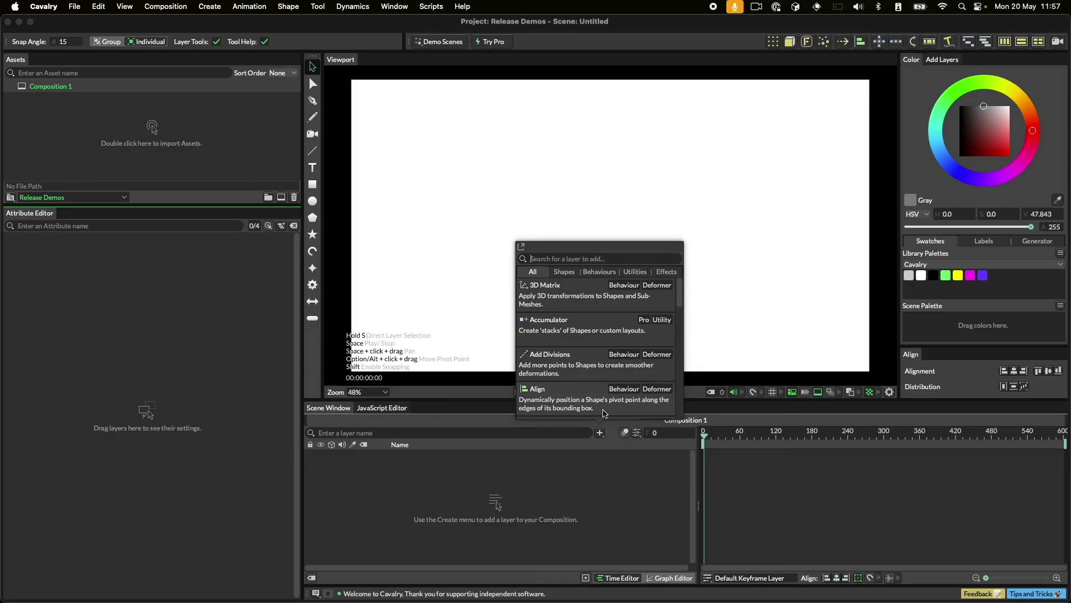
type("grad")
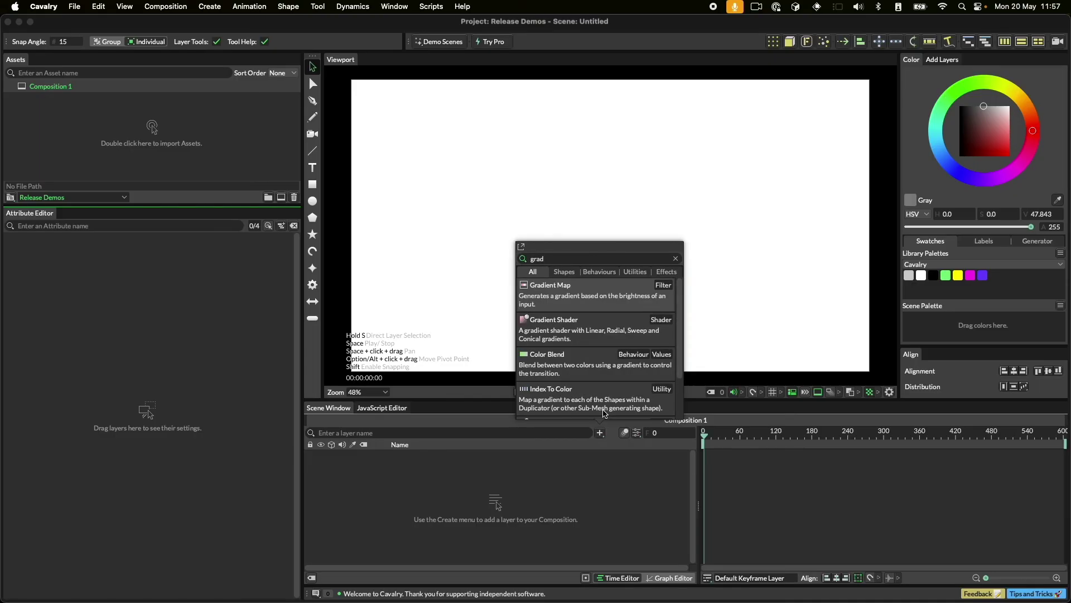
key("Down")
key("Return")
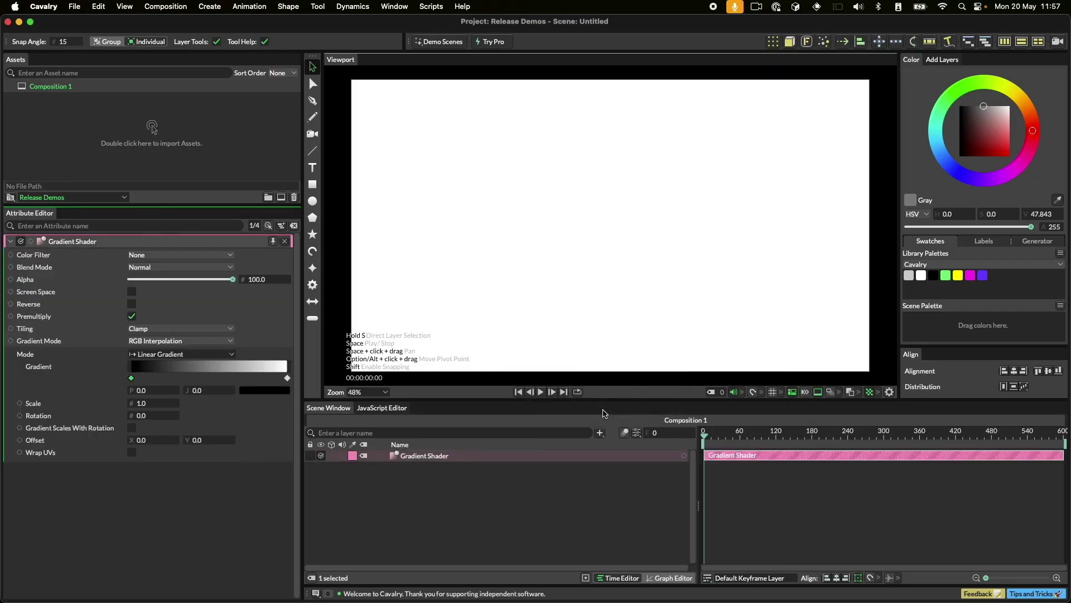